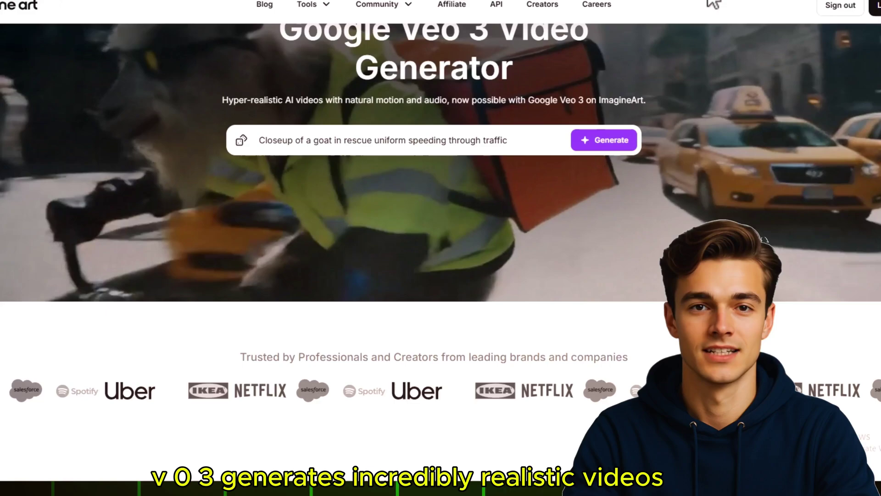
Scroll through the Gemini plan cards and highlight the Gemini Pro ₹975/mo price.
scroll(673, 20, "down", 3)
scroll(673, 21, "down", 5)
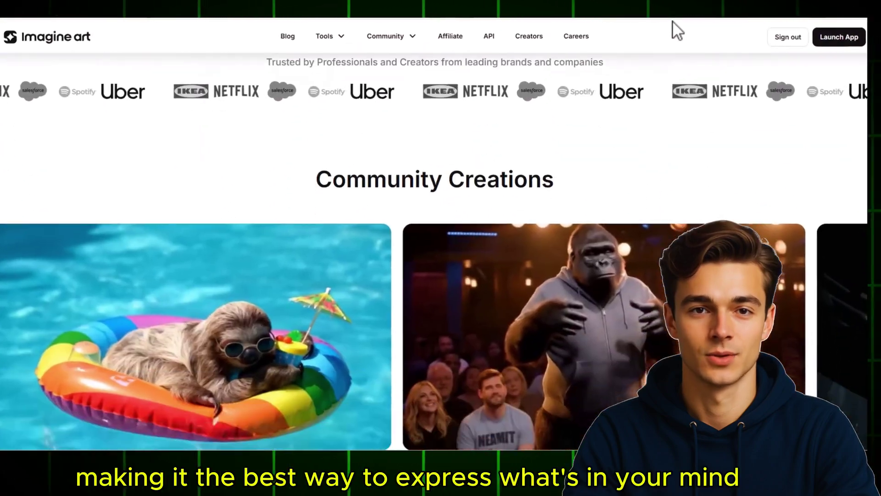
scroll(673, 21, "down", 1)
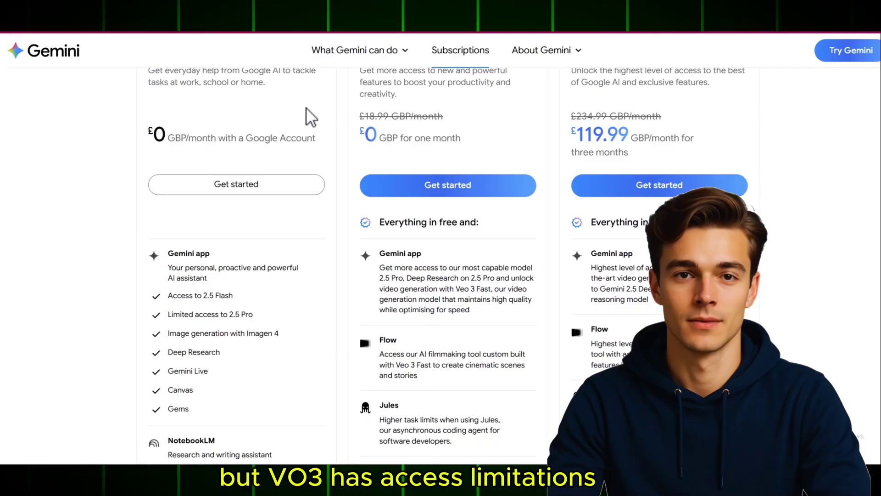
scroll(380, 164, "down", 2)
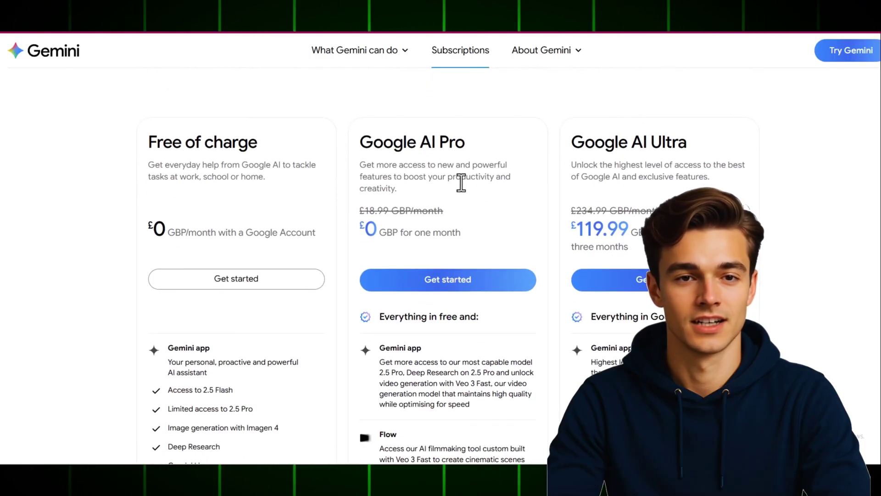
scroll(469, 193, "down", 1)
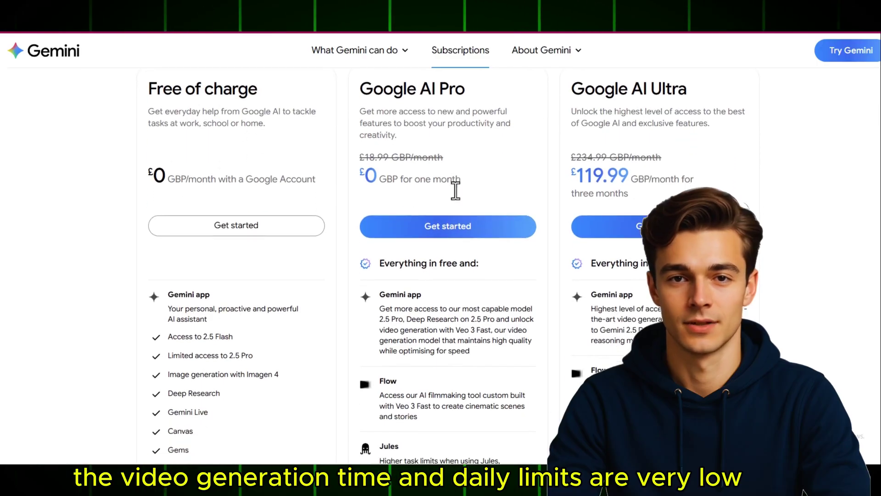
scroll(456, 191, "down", 1)
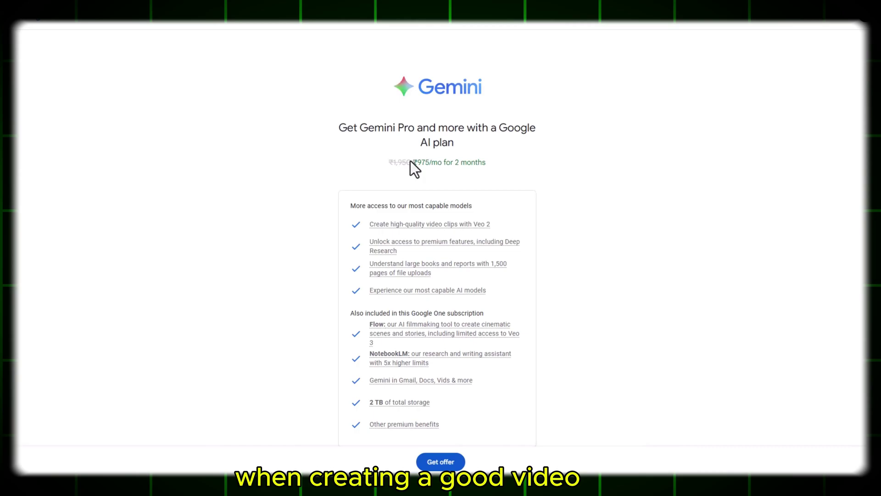
left_click_drag(413, 162, 497, 230)
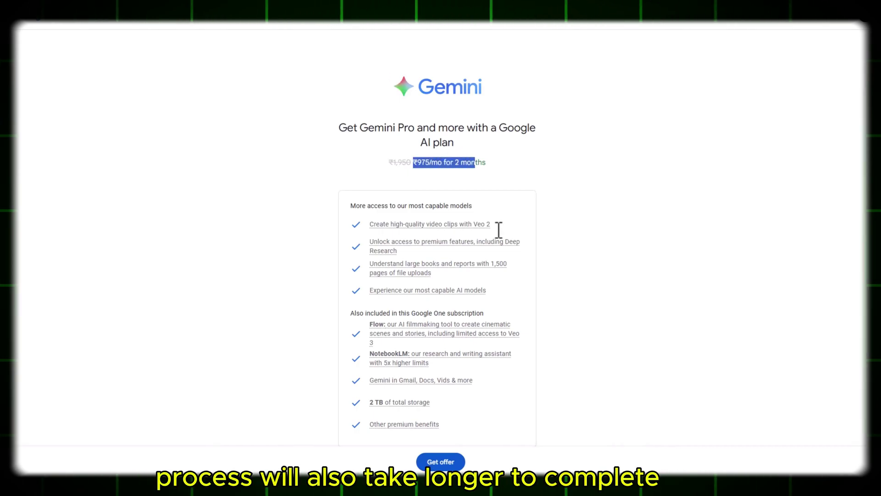
Select the full 2-month price text, then open Google Gemini from the search results.
left_click(492, 431)
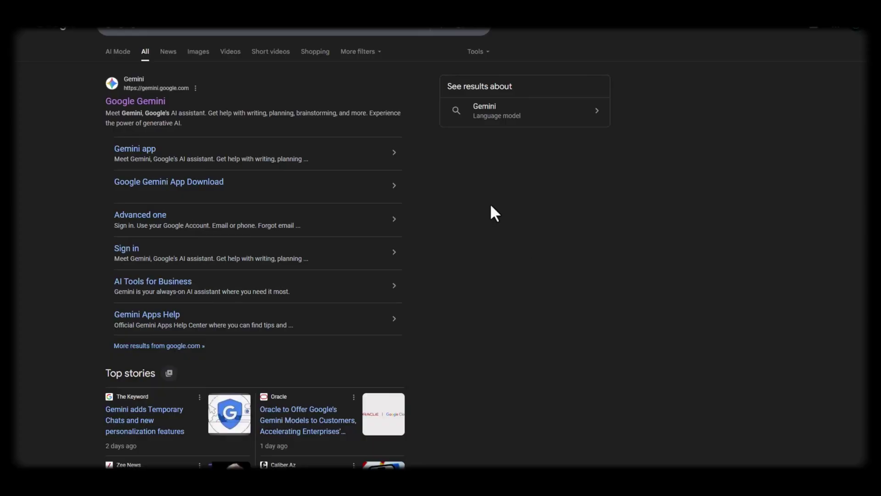
left_click(135, 104)
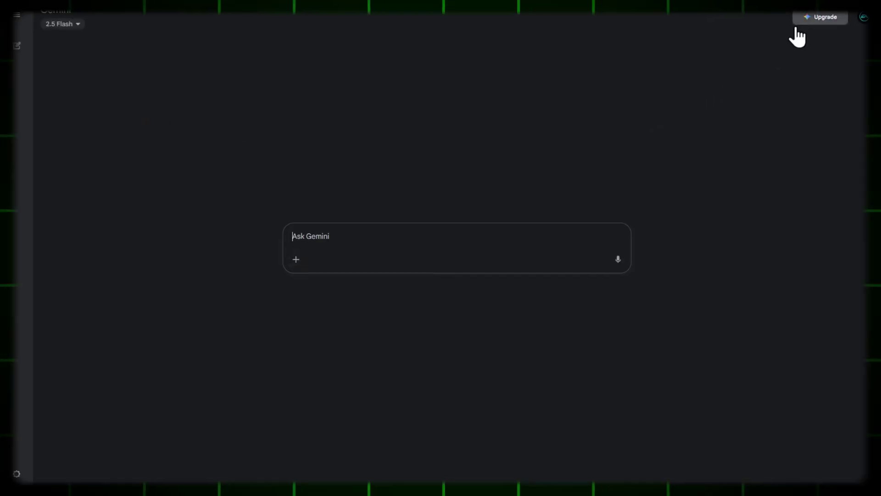
Bring up the Gemini Pro offer (₹975/mo for 2 months, 2 TB) via Gemini's Upgrade button.
left_click(810, 21)
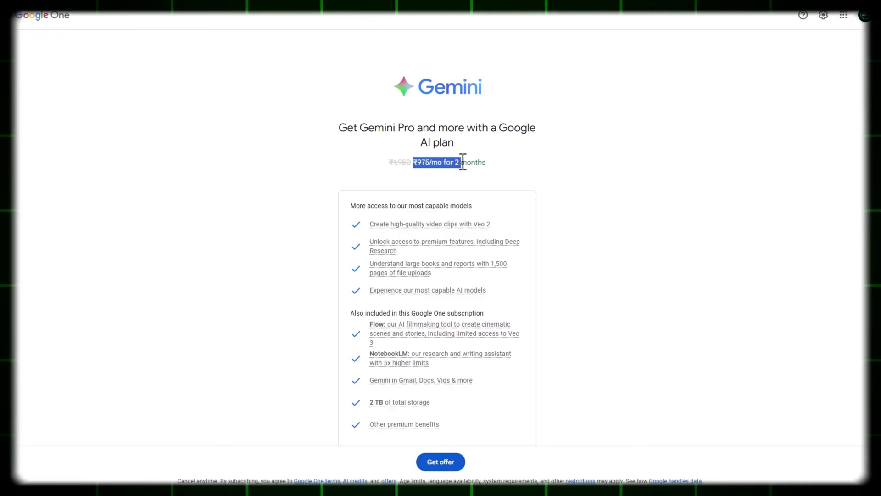
Claim the Google AI Pro (2 TB) offer, choose UPI QR code payment, and subscribe.
left_click(492, 431)
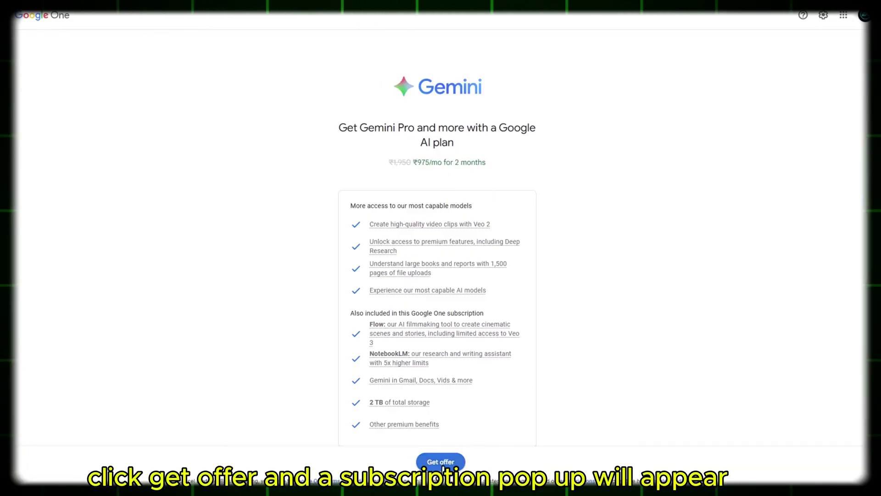
left_click(501, 333)
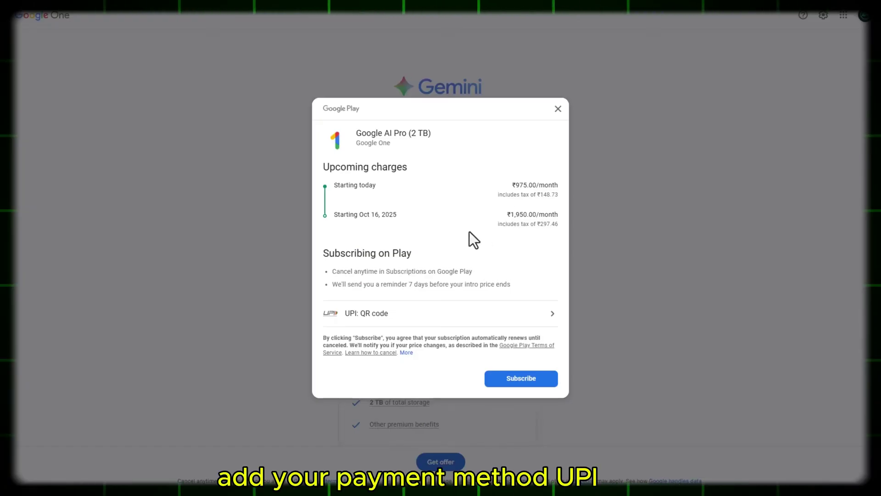
left_click(455, 313)
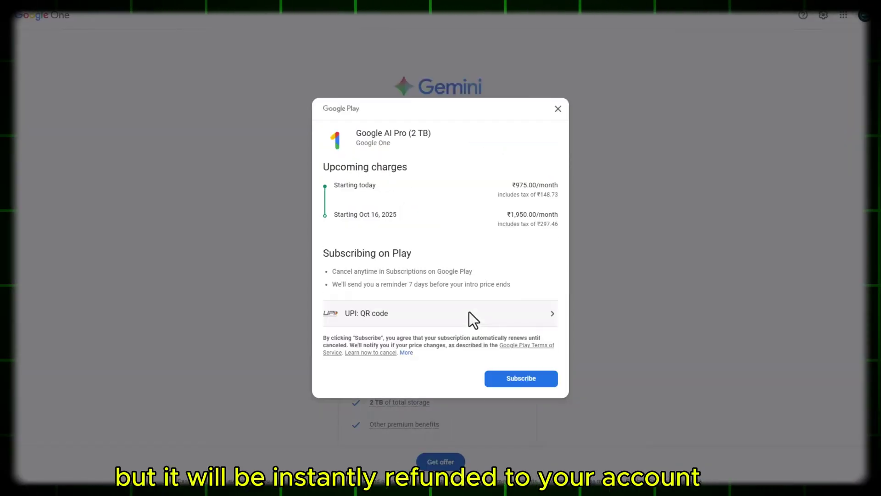
left_click(522, 384)
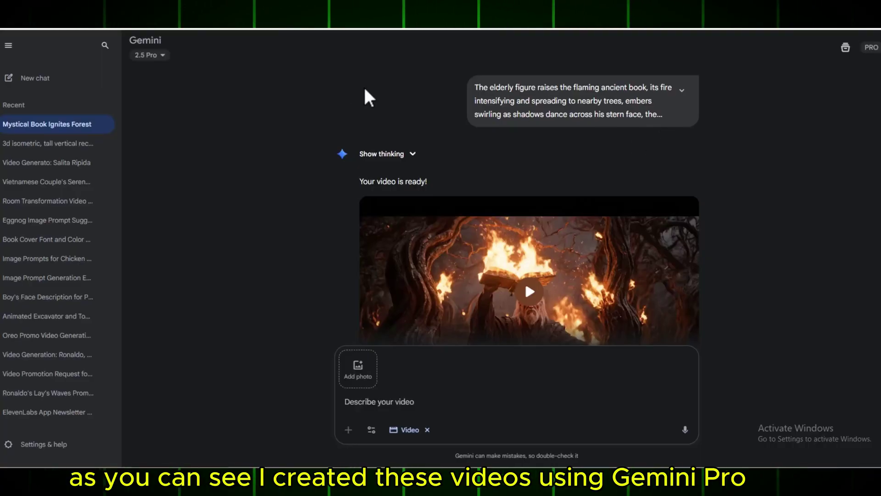
Scroll through the earlier Veo videos in the chat and play the burning-book video.
scroll(820, 133, "down", 3)
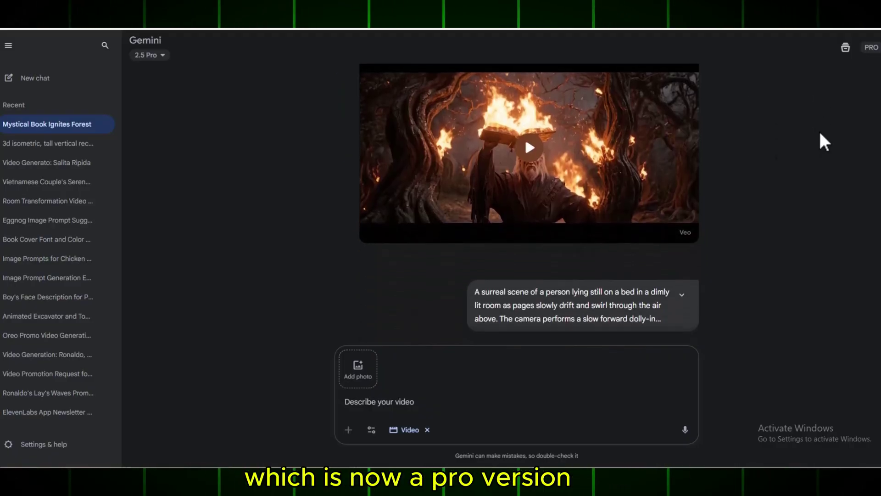
scroll(820, 133, "down", 6)
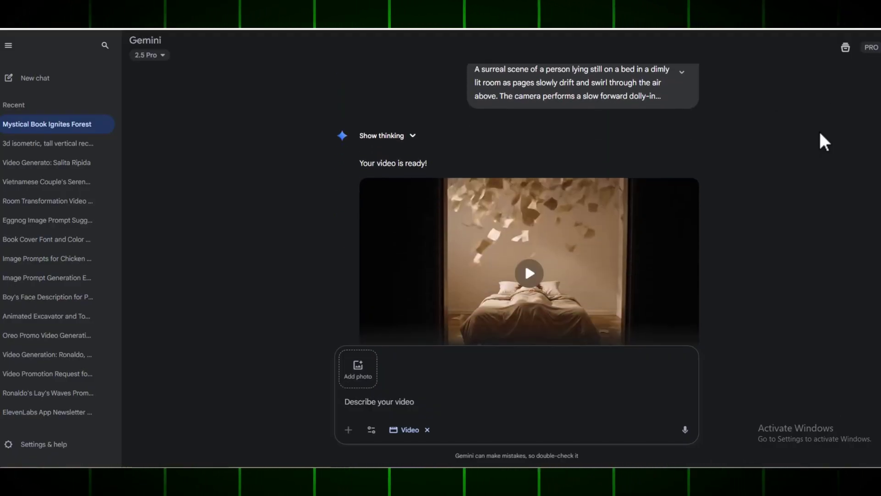
scroll(819, 134, "down", 5)
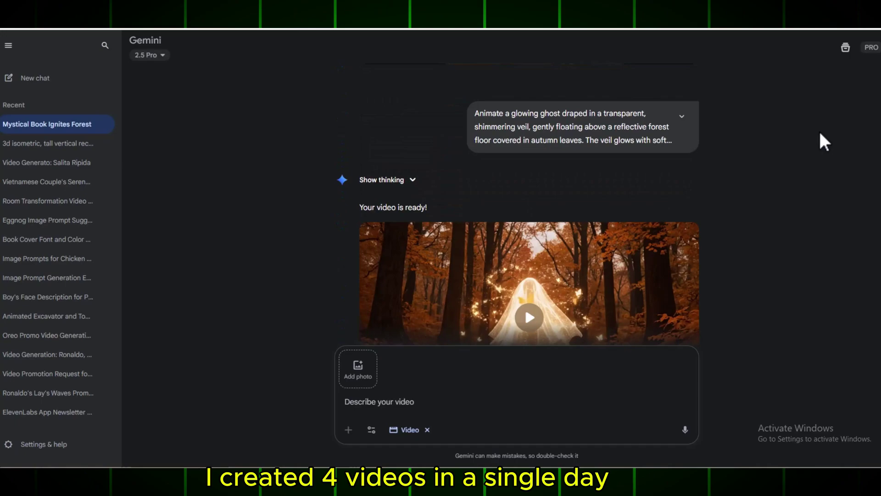
scroll(823, 142, "down", 3)
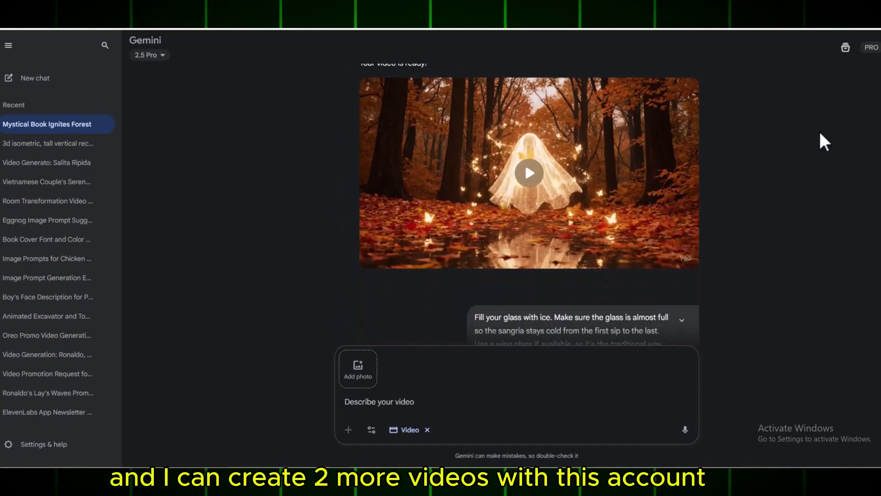
scroll(704, 255, "down", 10)
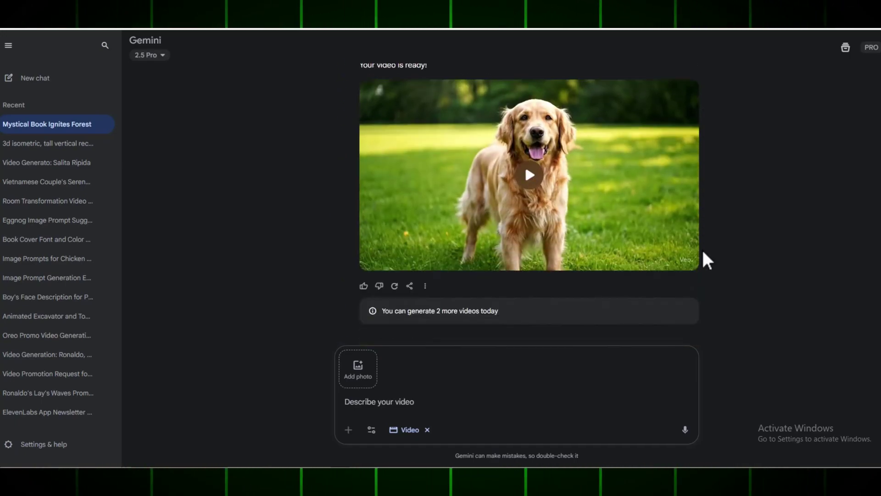
scroll(703, 252, "up", 6)
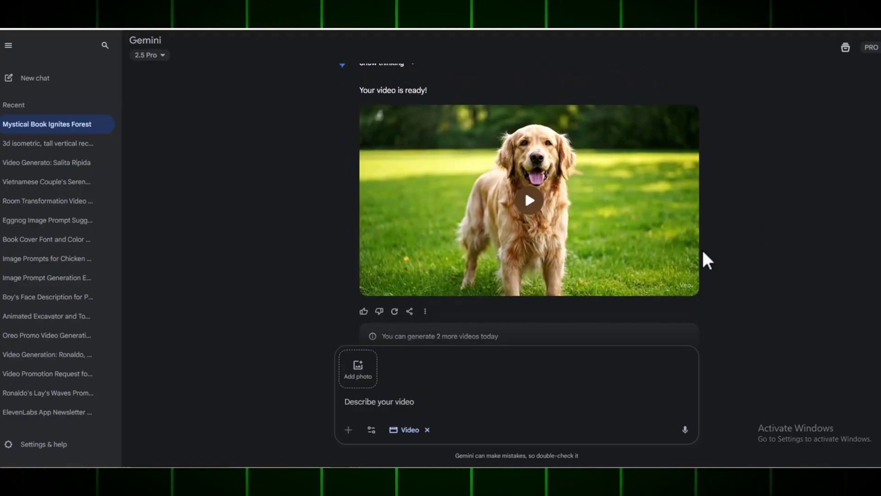
scroll(703, 253, "up", 11)
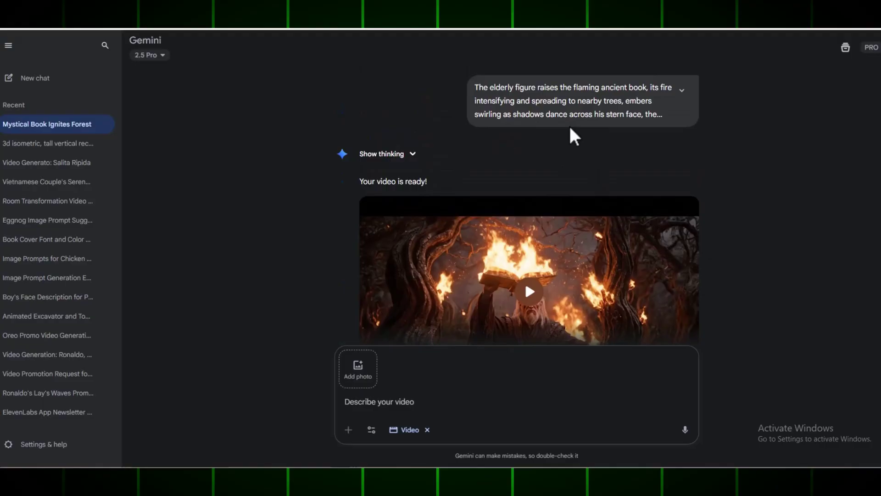
scroll(484, 191, "down", 2)
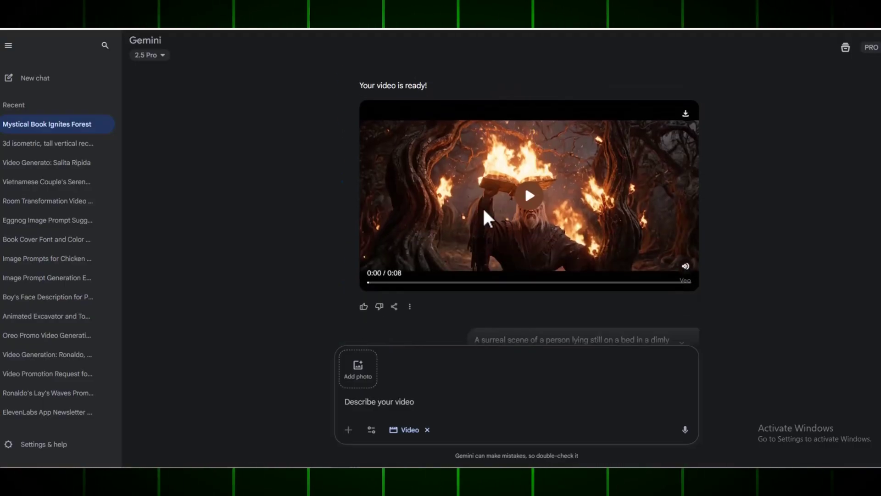
left_click(484, 210)
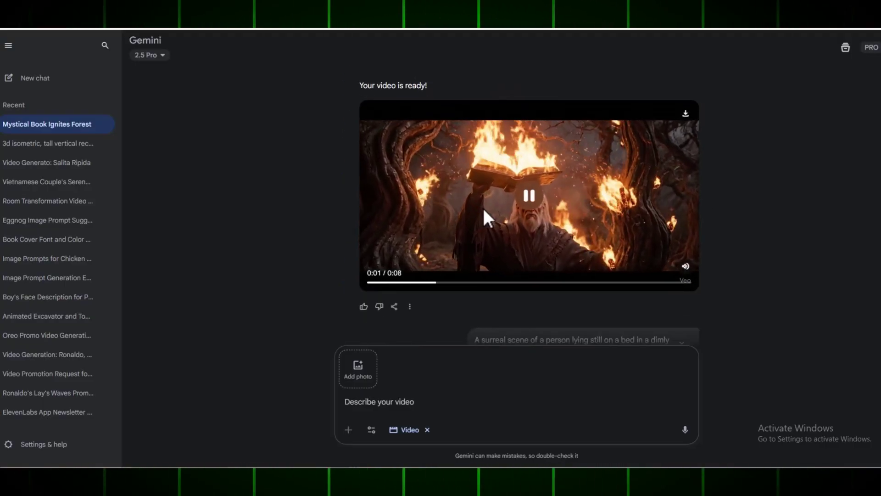
Play the bedroom video with drifting pages, then scroll back and pause the burning-book video.
scroll(483, 205, "down", 6)
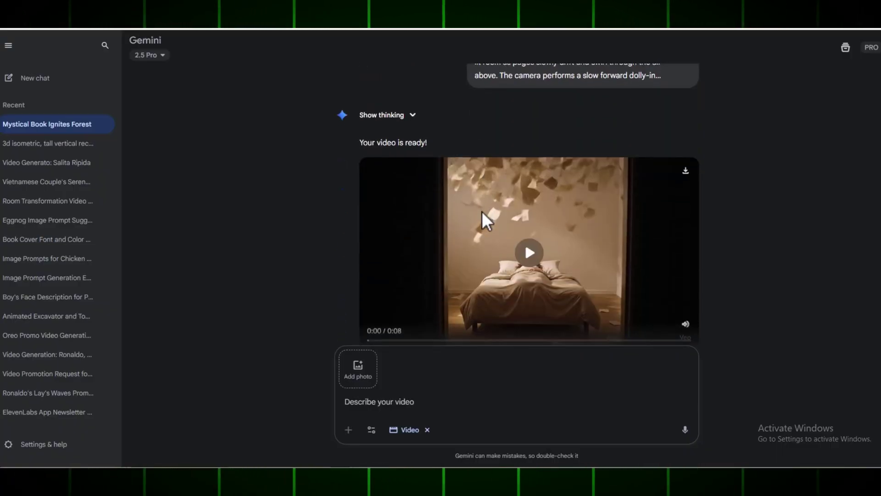
scroll(482, 211, "down", 1)
left_click(525, 208)
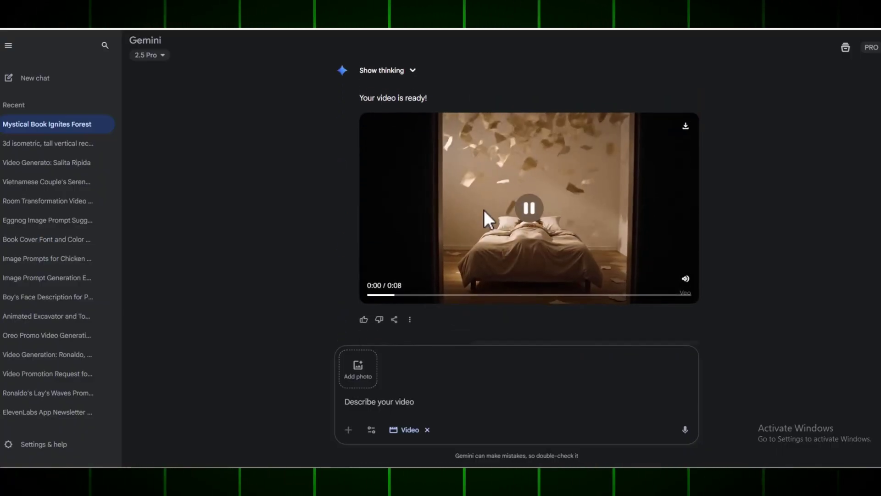
scroll(483, 210, "down", 8)
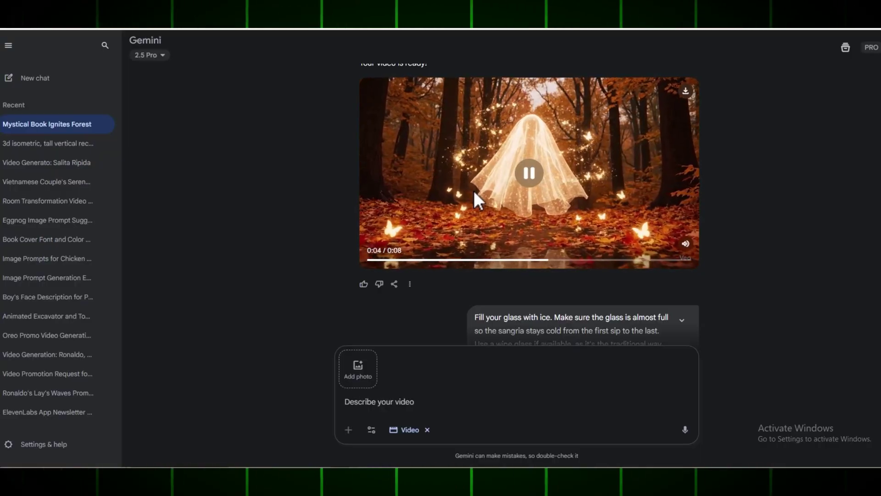
scroll(475, 192, "down", 6)
scroll(473, 189, "down", 3)
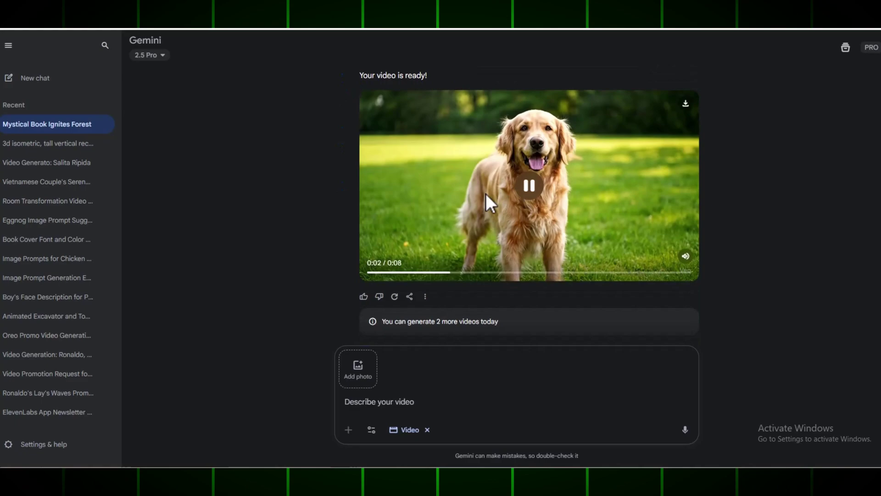
scroll(520, 187, "up", 3)
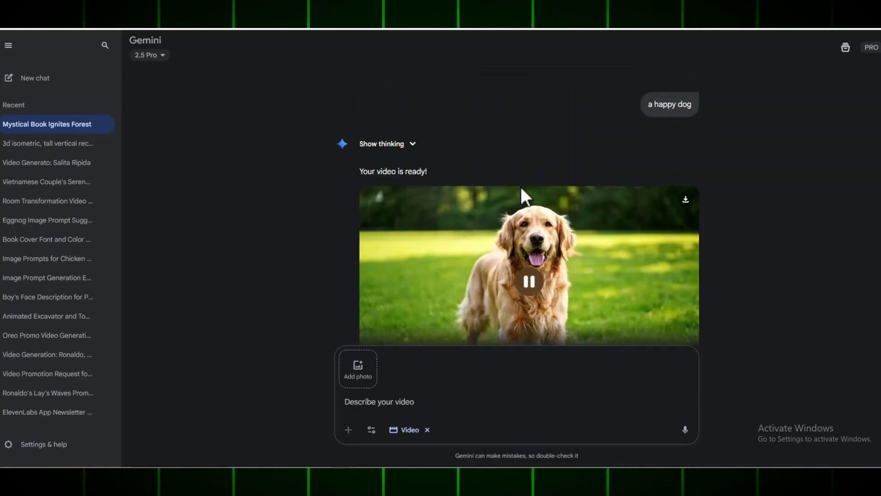
scroll(551, 253, "up", 6)
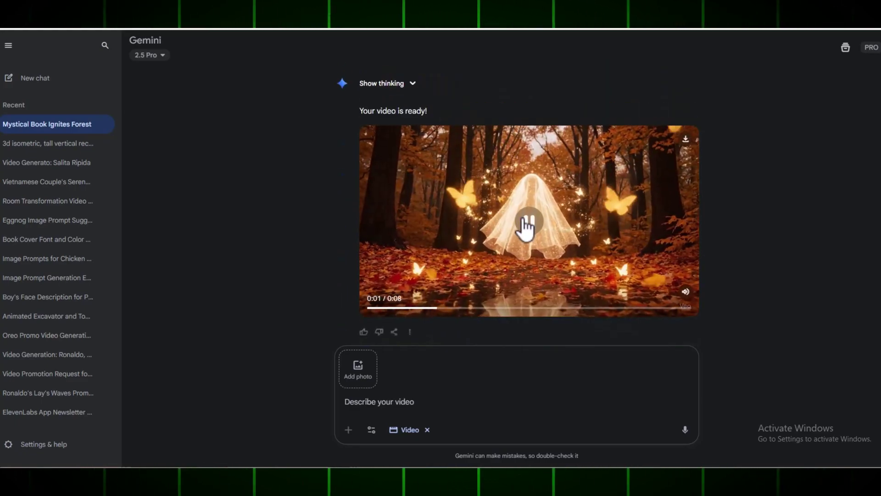
scroll(534, 232, "up", 4)
scroll(540, 225, "up", 5)
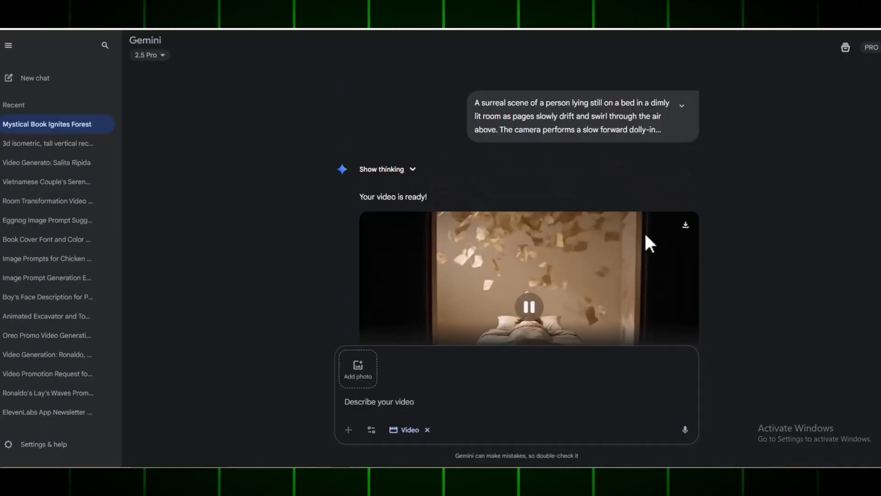
scroll(597, 246, "down", 2)
scroll(491, 226, "up", 5)
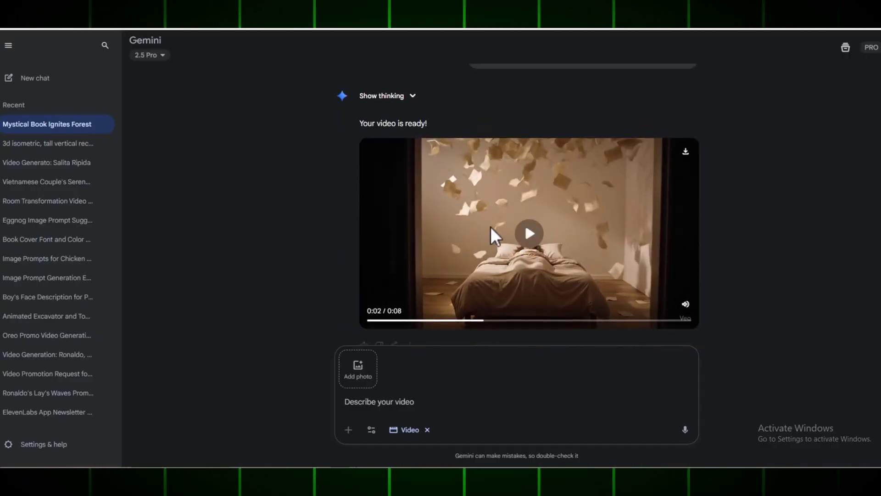
left_click(526, 248)
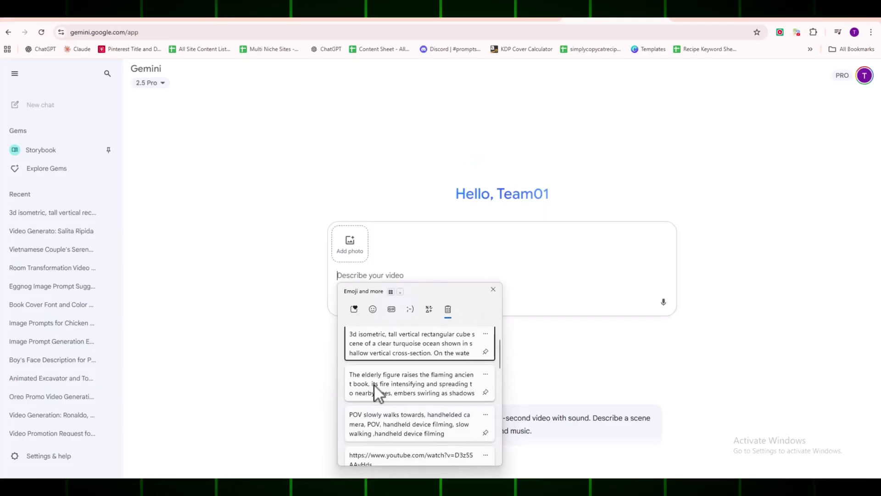
Paste the saved elderly-figure burning-book prompt and submit it for Veo video generation.
key("Return")
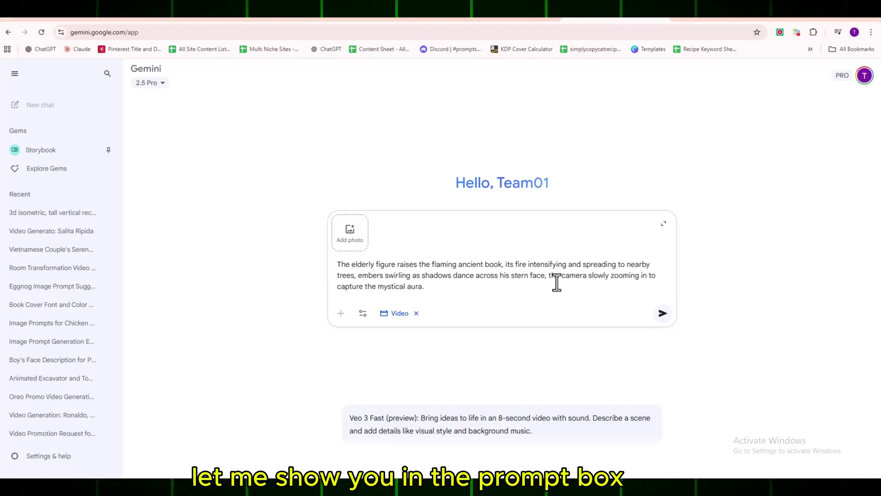
left_click(662, 314)
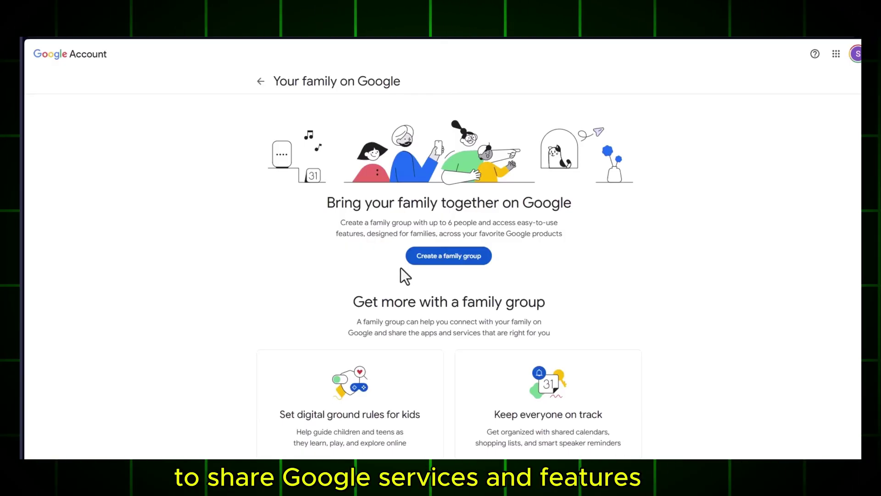
Create a family group as its manager, add a contact as invitee, and send the invitations.
left_click(429, 263)
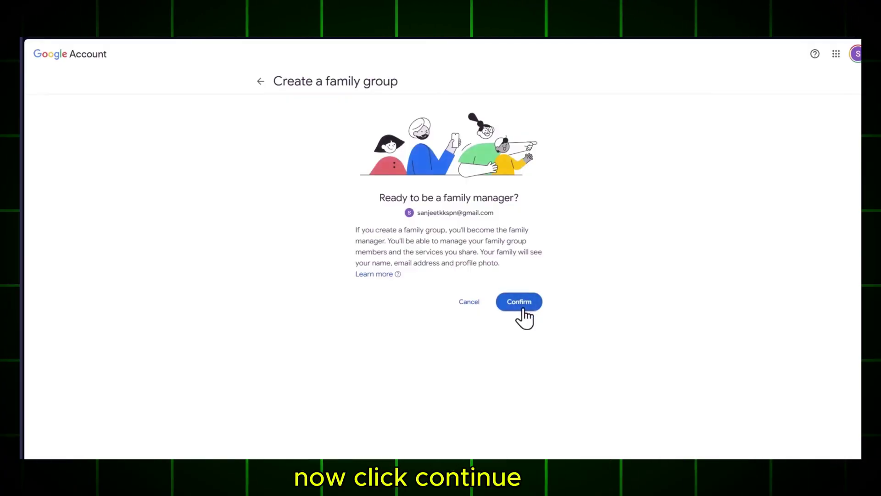
left_click(522, 310)
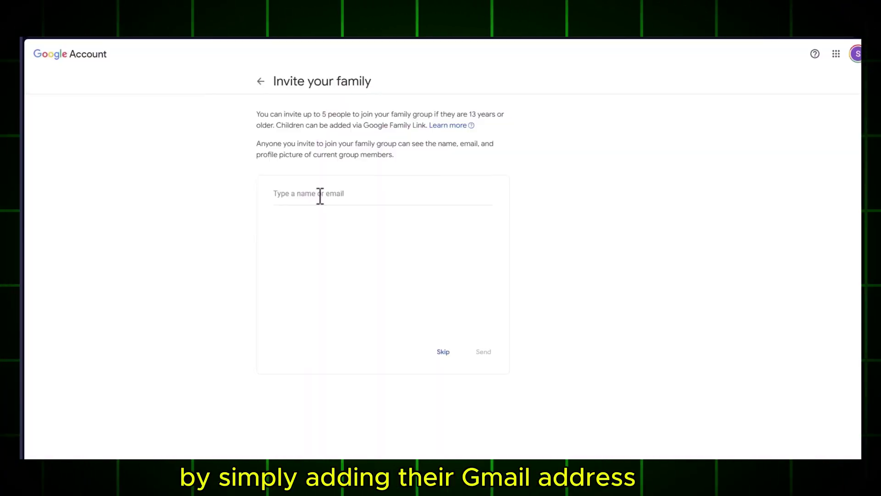
type("san")
key("Return")
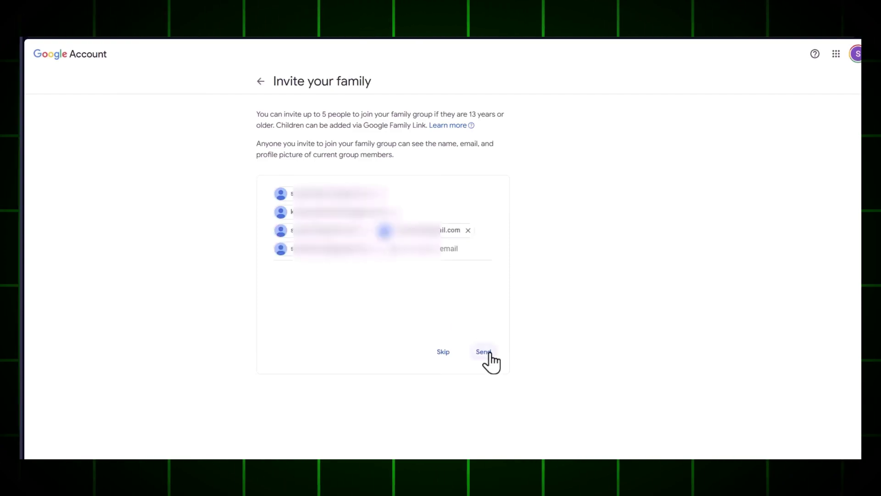
left_click(488, 357)
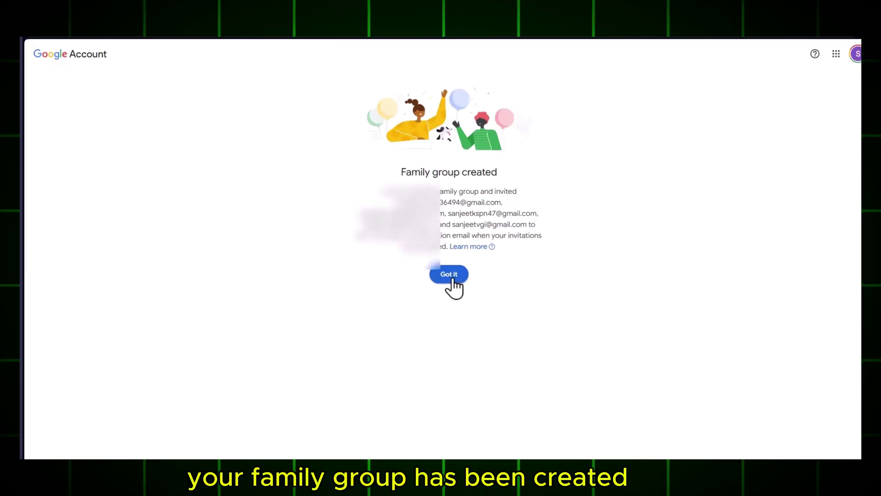
left_click(449, 274)
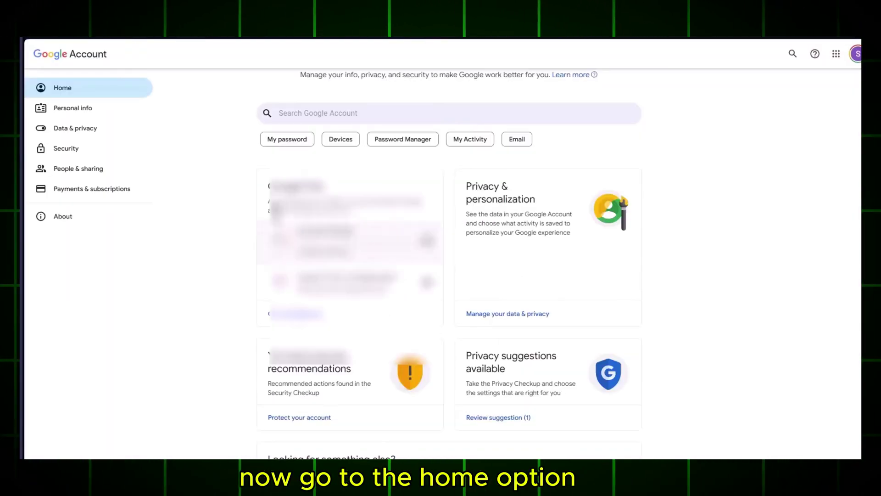
Open Google One's family sharing settings and switch on Share Google One with family.
left_click(314, 316)
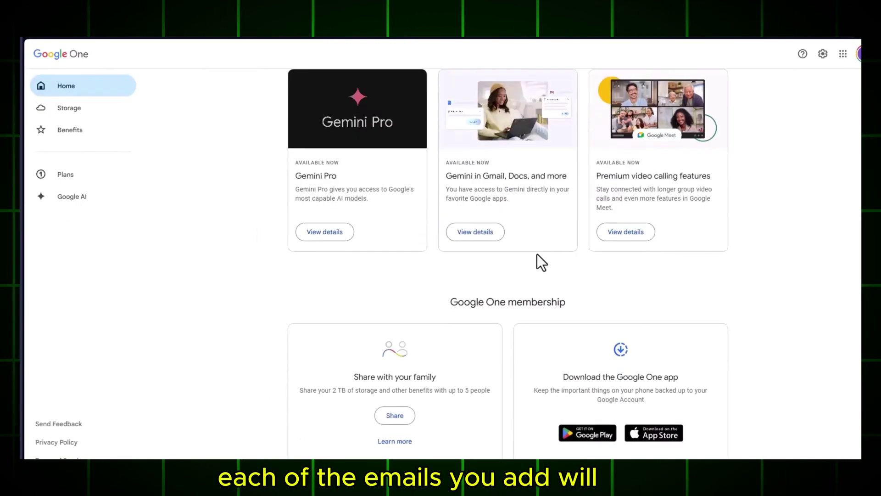
scroll(537, 254, "down", 1)
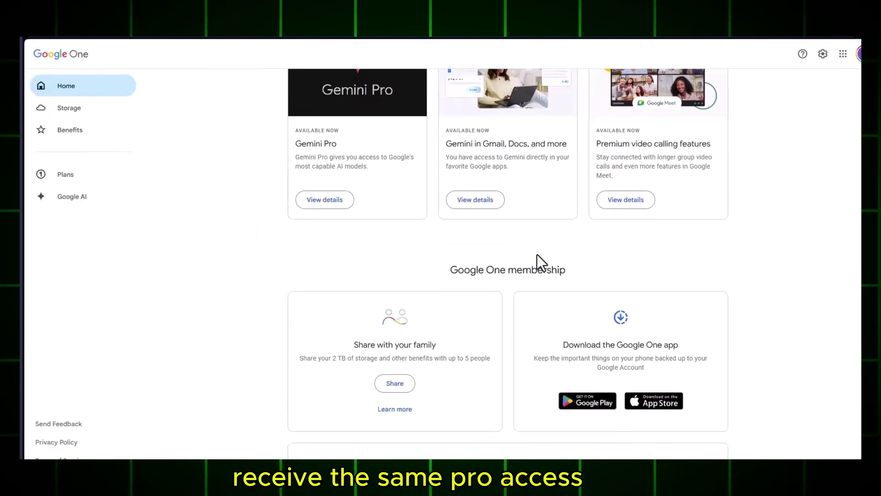
scroll(537, 255, "down", 2)
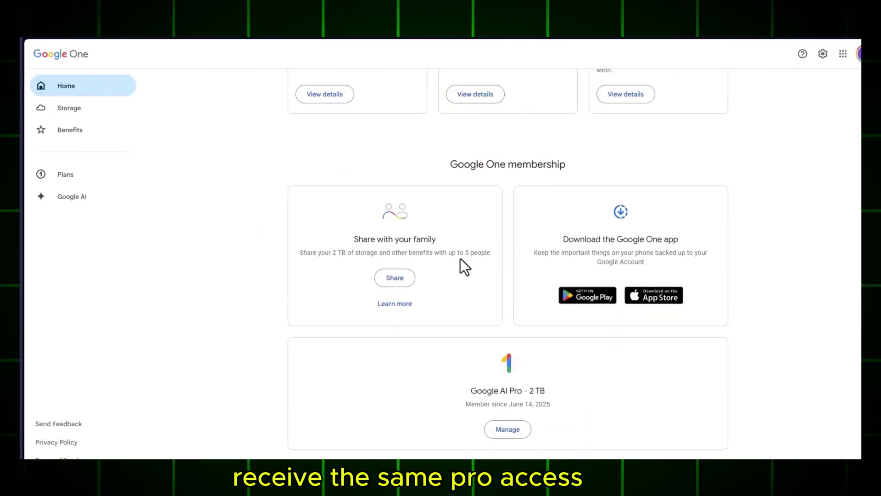
left_click(394, 281)
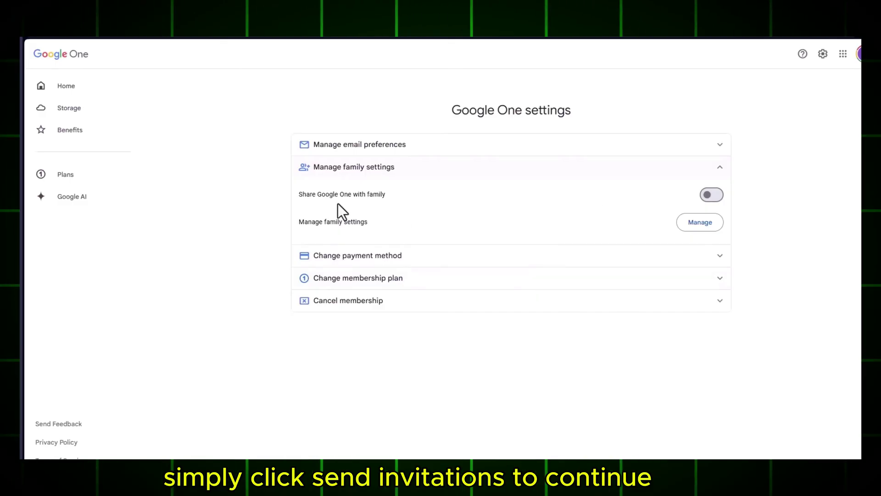
triple_click(392, 195)
left_click(712, 195)
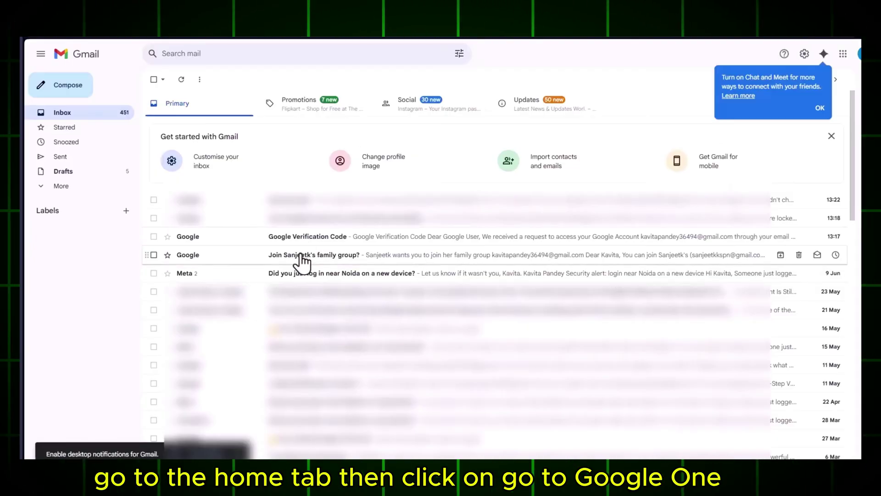
Open the 'Join … family group?' email in the invited inbox and accept the invitation.
left_click(322, 262)
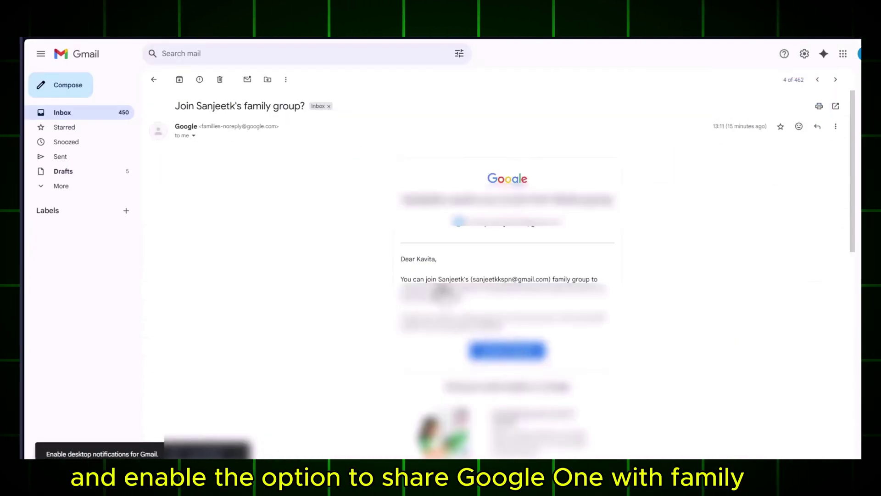
left_click(506, 349)
left_click(513, 355)
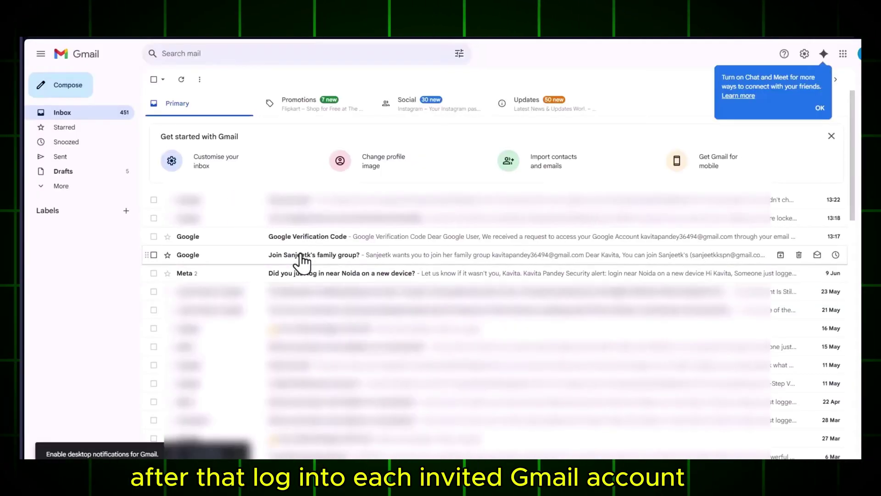
left_click(353, 255)
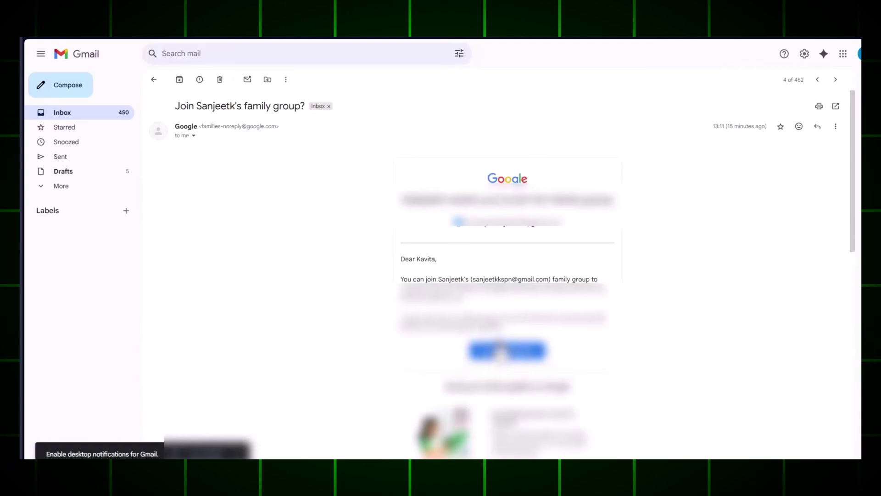
left_click(509, 350)
left_click(510, 349)
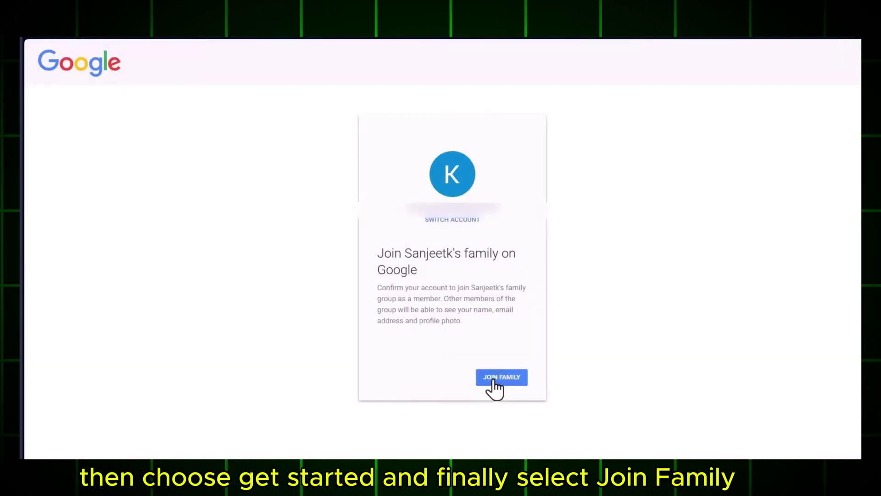
Join the family group, reload Gemini to show PRO, and switch the prompt to Veo video.
left_click(495, 384)
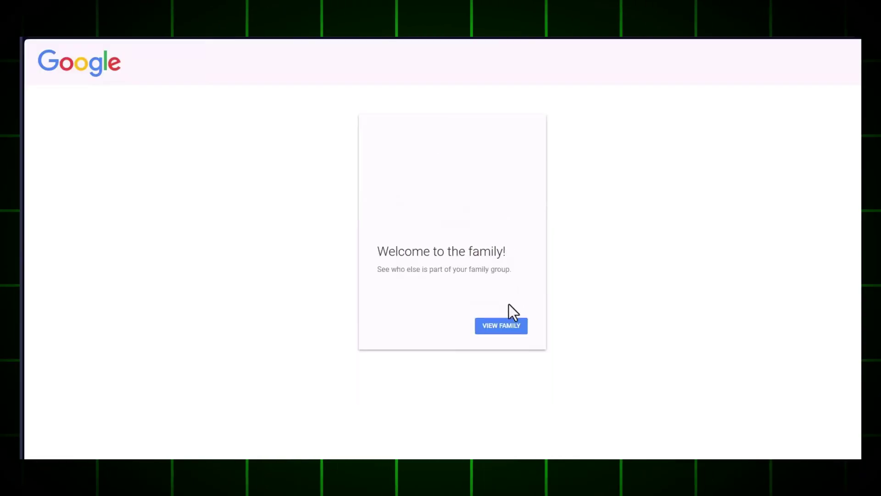
left_click(501, 331)
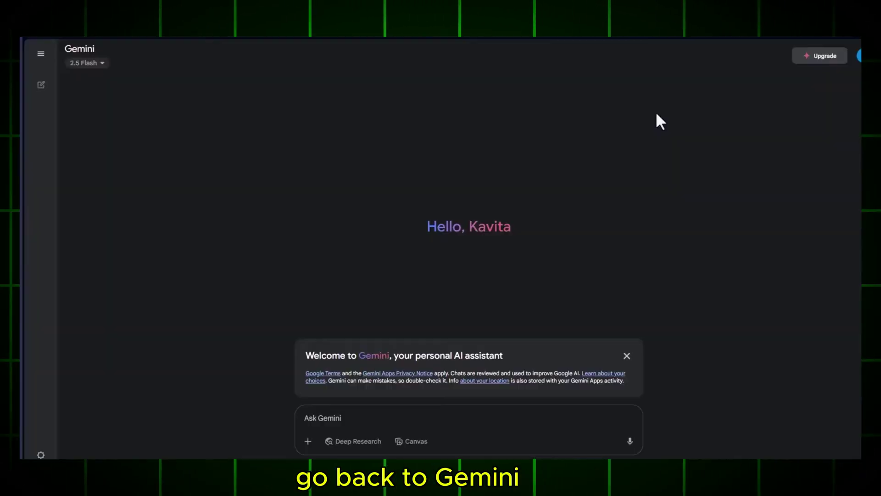
right_click(656, 113)
left_click(673, 151)
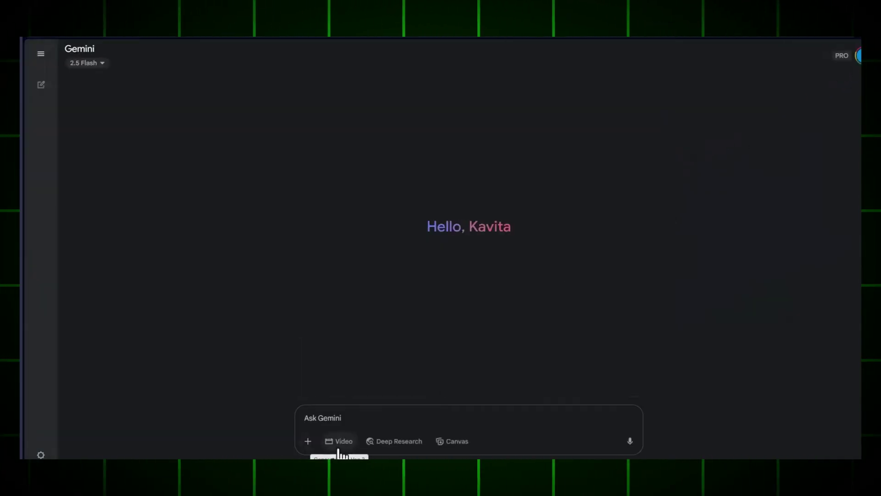
left_click(340, 442)
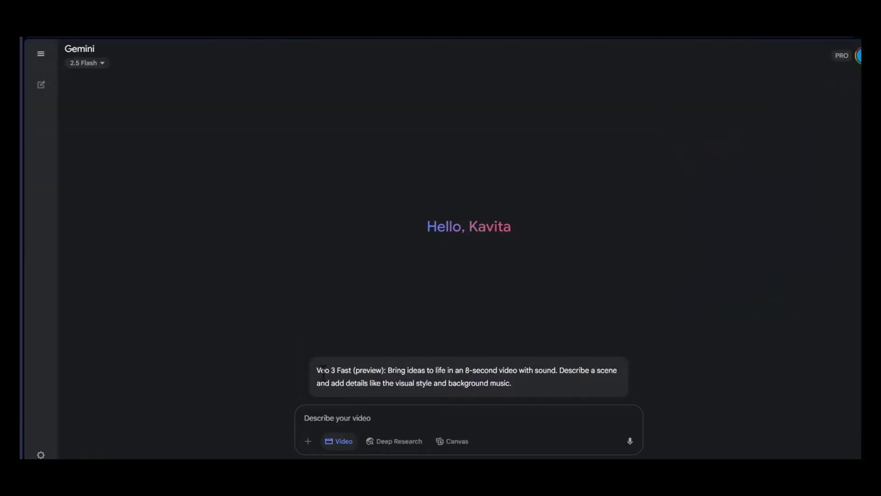